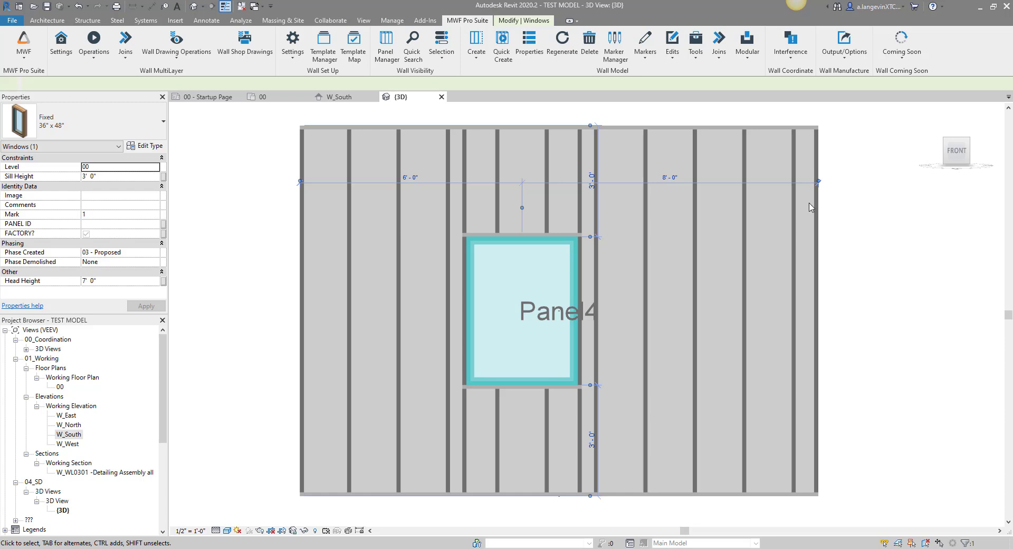
Open the Markers dropdown on the MWF Pro Suite tab to list wall marker operations.
click(654, 58)
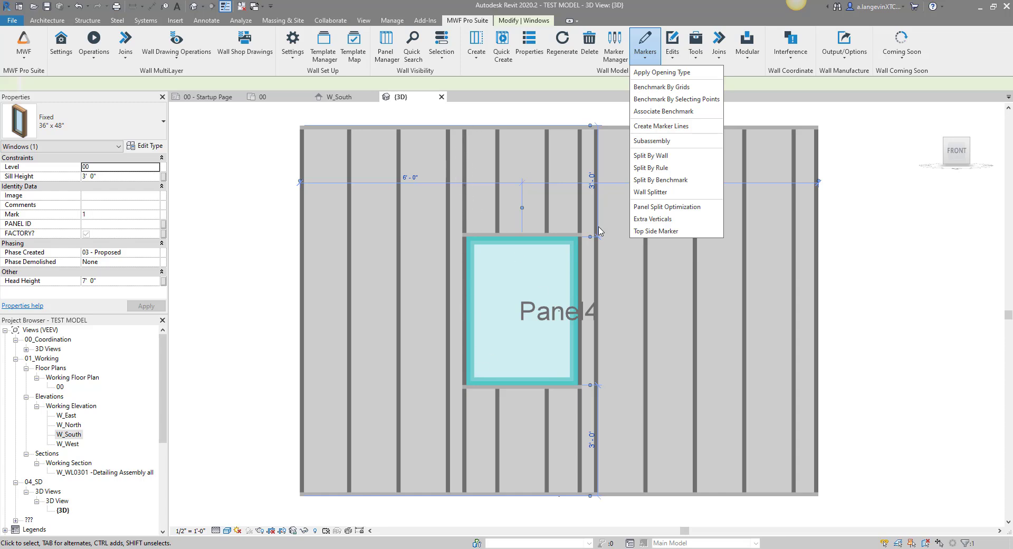
click(661, 72)
click(739, 201)
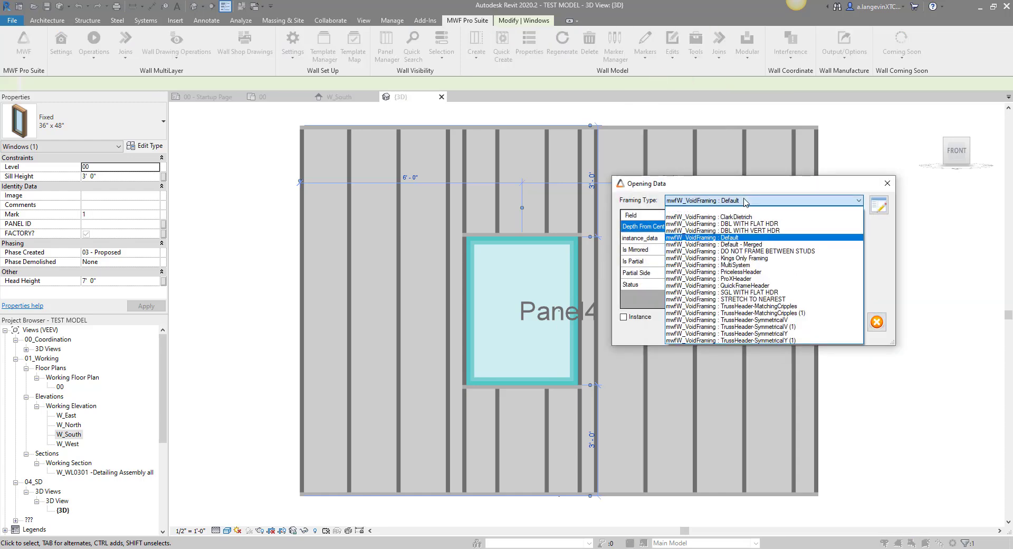
click(748, 238)
click(878, 205)
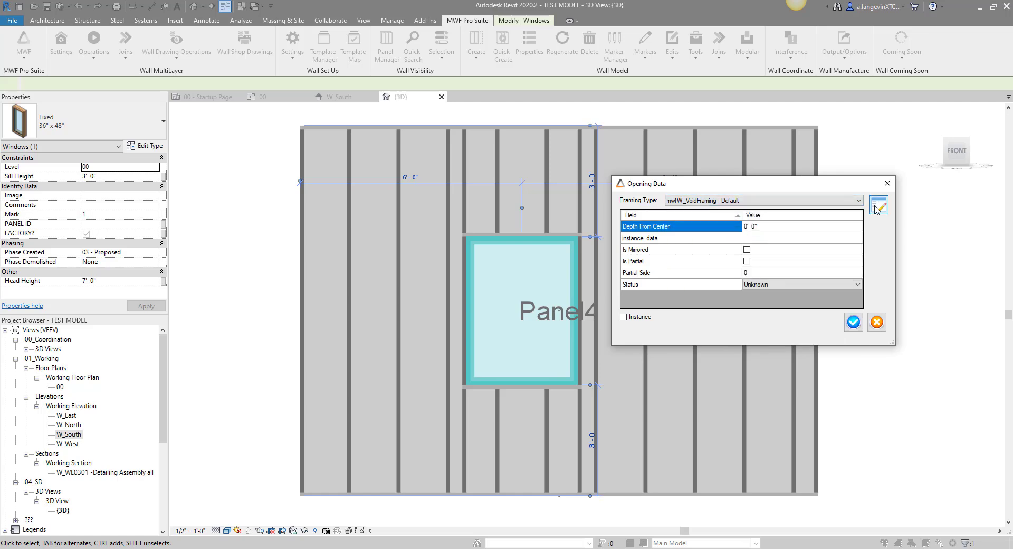
scroll(646, 182, down, 3)
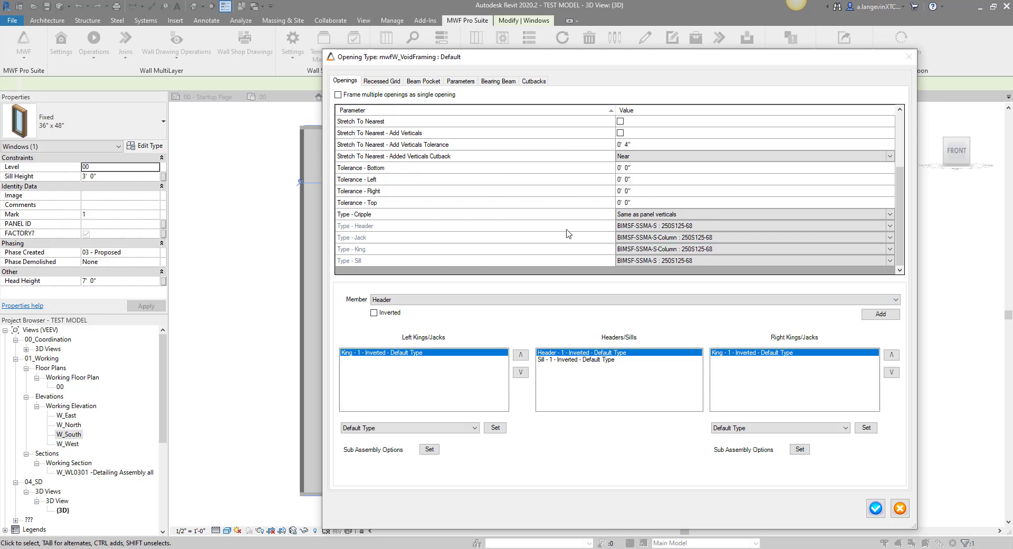
click(900, 508)
click(887, 183)
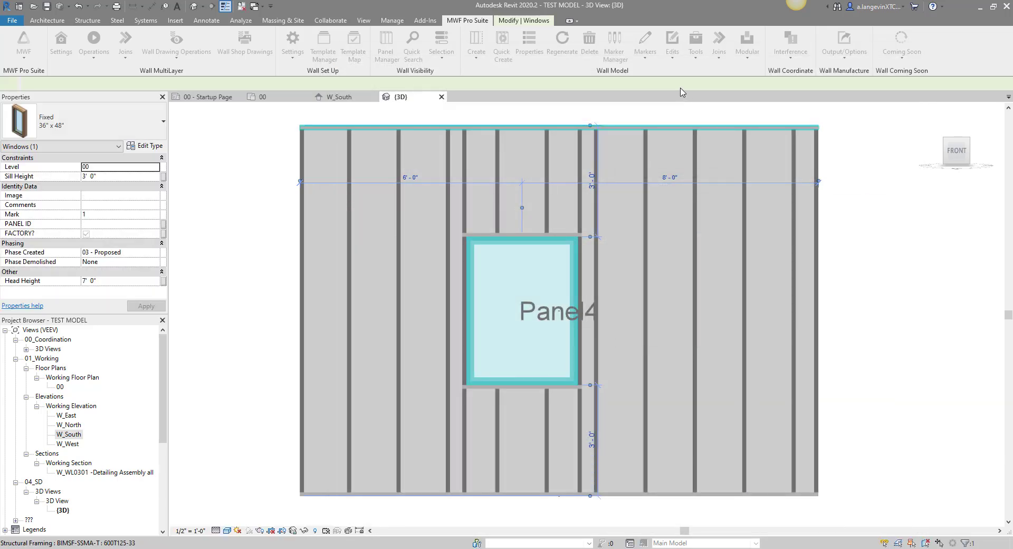
In Marker Manager, copy the Default single opening marker as 'Opening Test'.
click(613, 52)
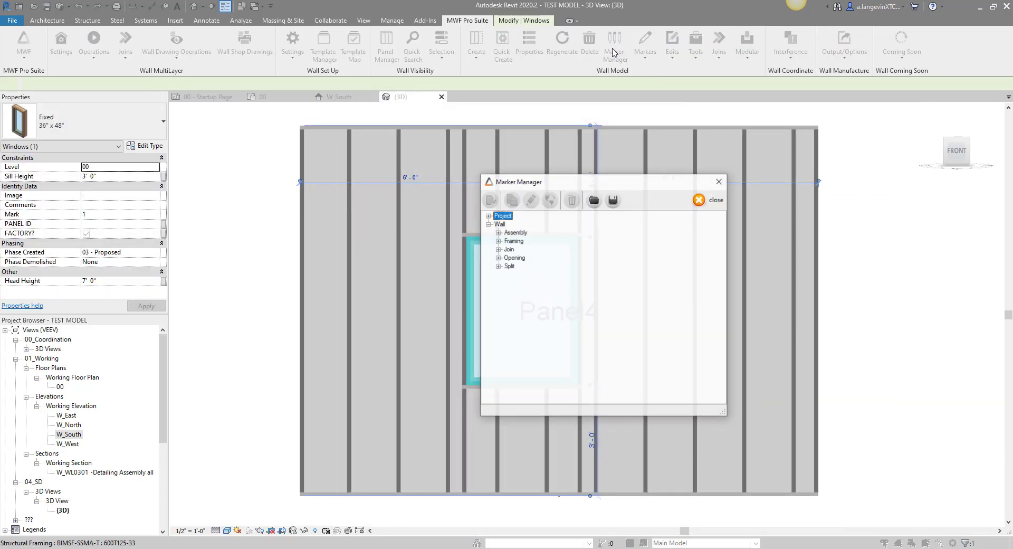
click(498, 258)
click(508, 266)
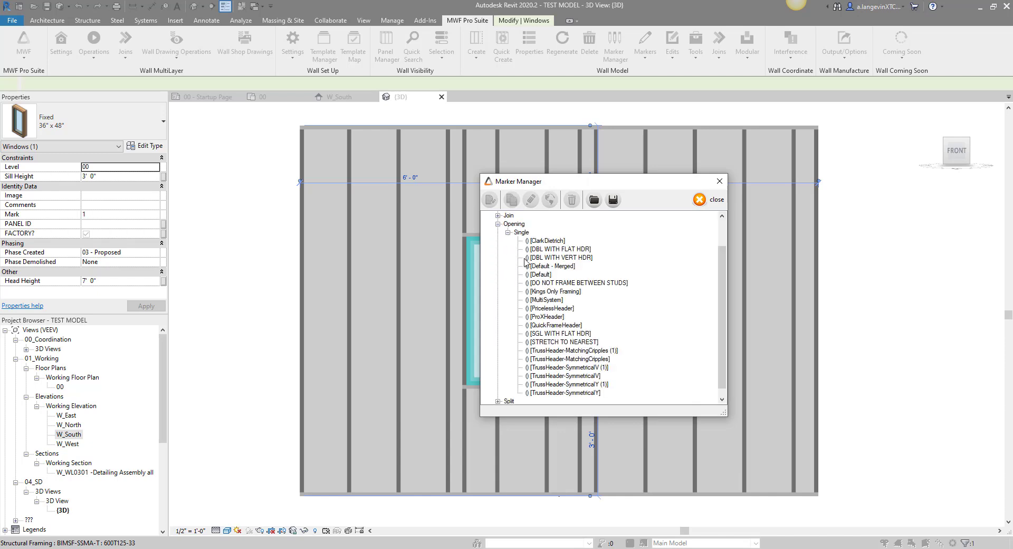
click(544, 275)
drag(636, 186, 797, 169)
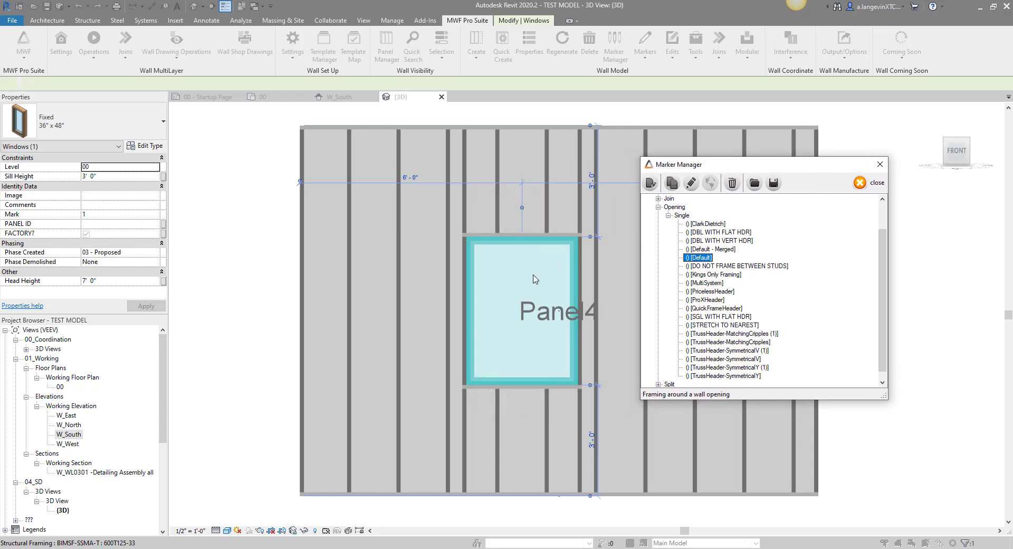
click(672, 184)
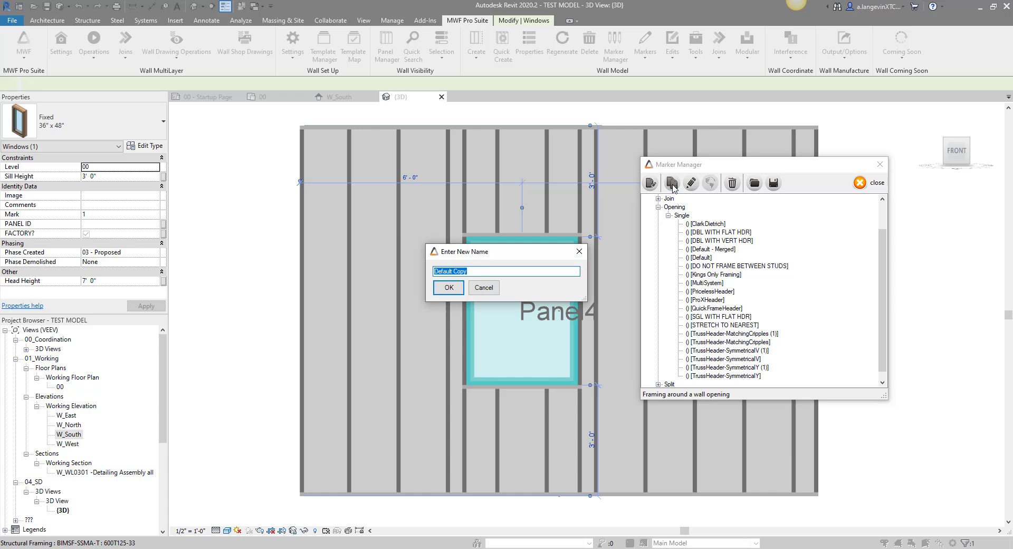
text(Opening Test)
click(448, 287)
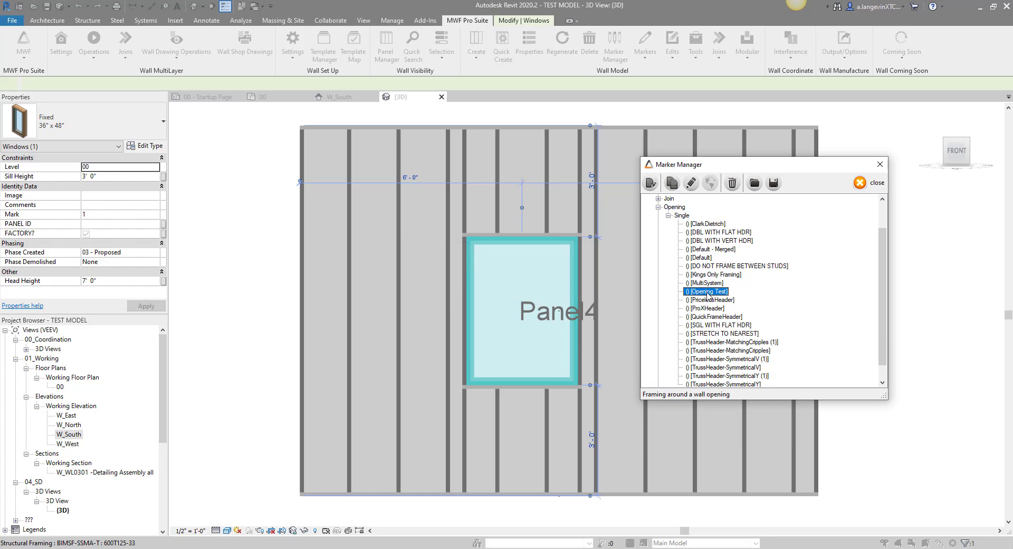
Enable Add Cripples for Opening Test, with Flat Centered header alignment and AllFlush cripple position.
click(650, 183)
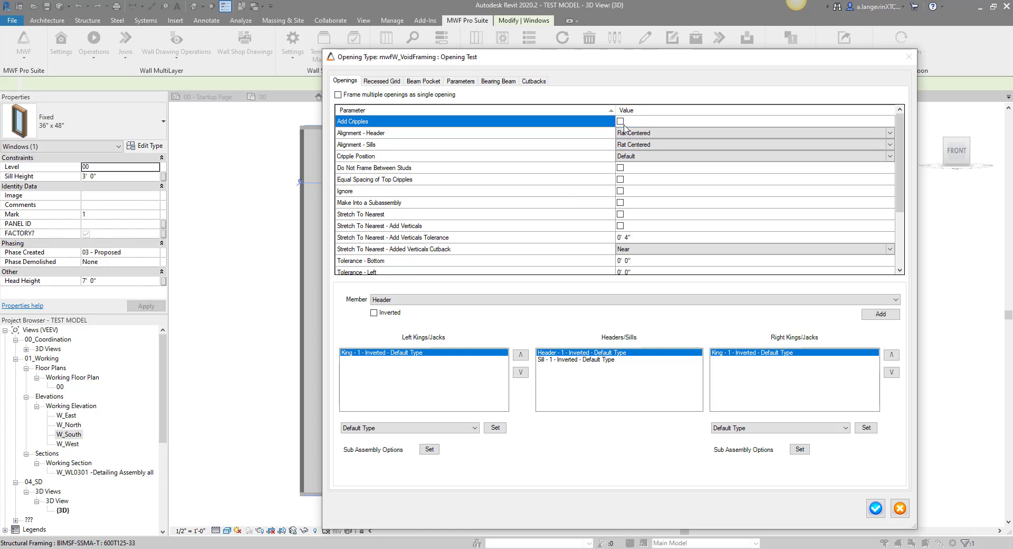
click(619, 122)
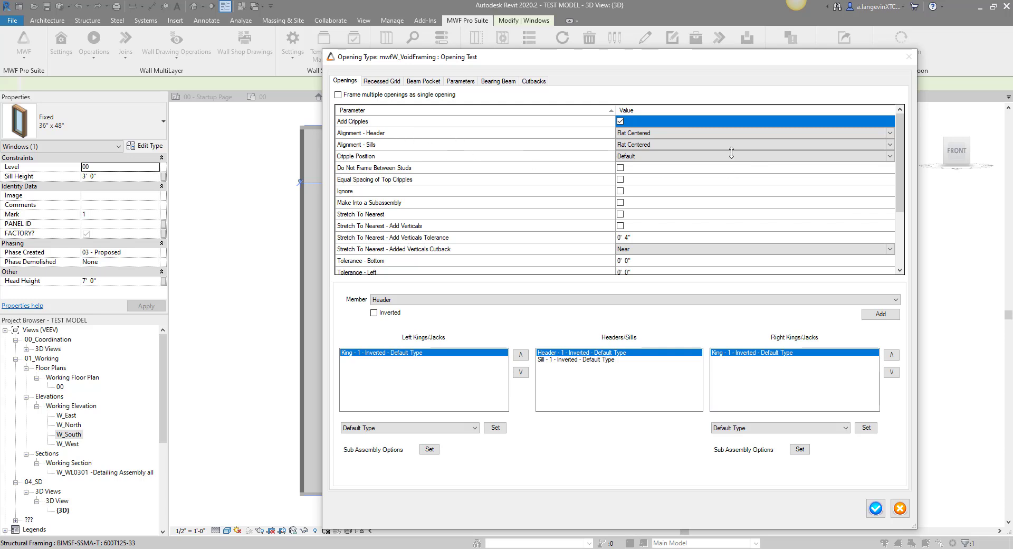
click(697, 135)
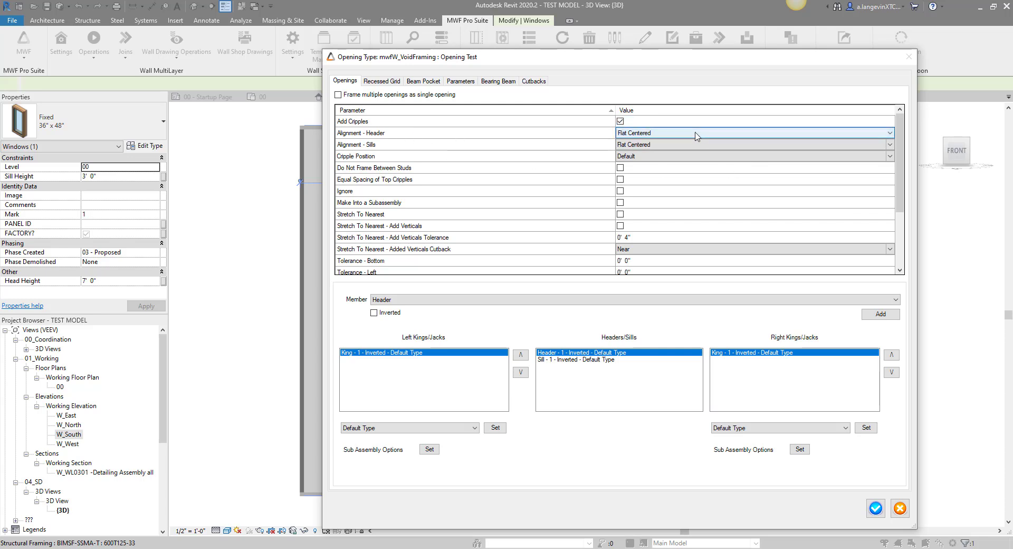
click(697, 135)
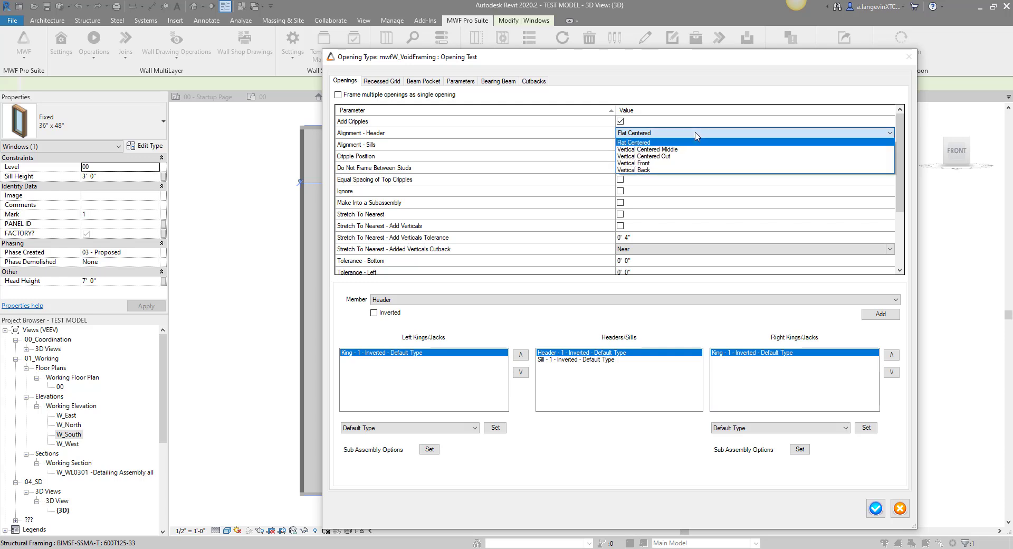
click(663, 143)
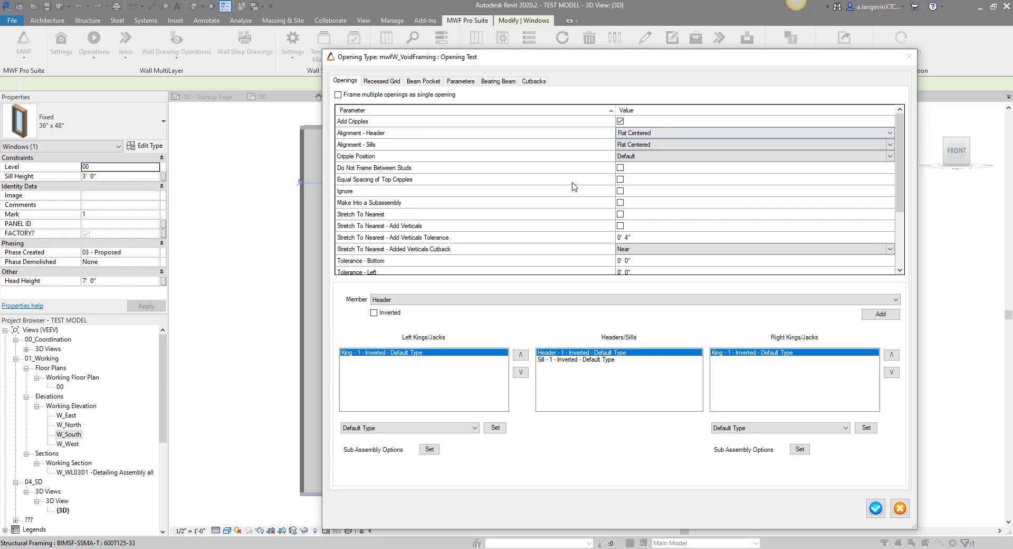
click(642, 157)
click(640, 172)
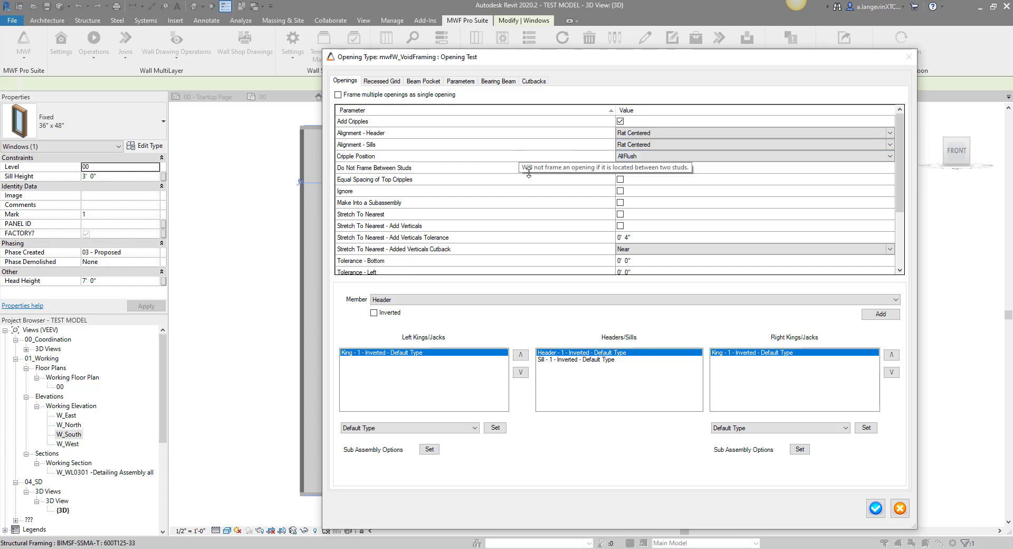
drag(900, 187, 900, 216)
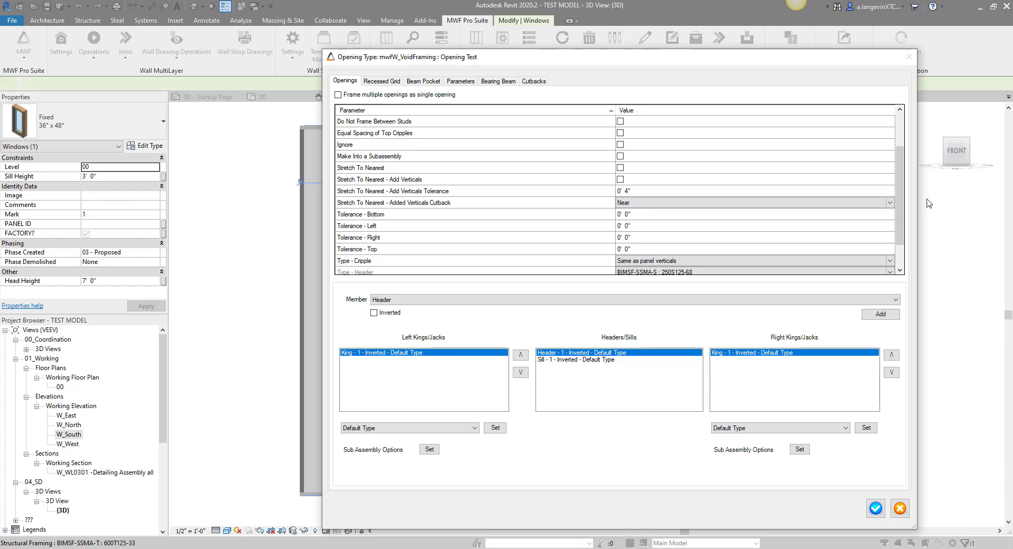
drag(900, 193, 900, 213)
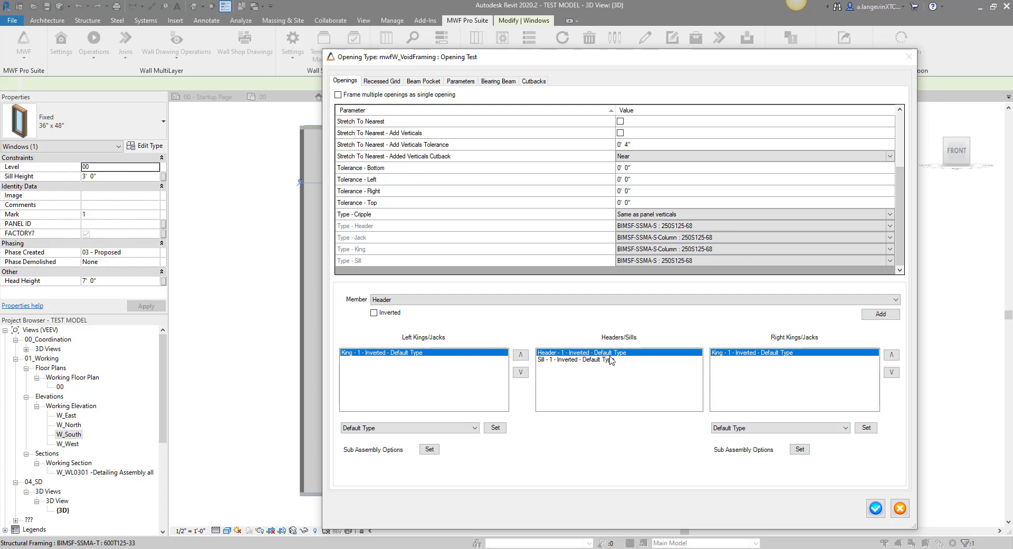
Add a second King member on both sides of the Opening Test opening.
click(467, 300)
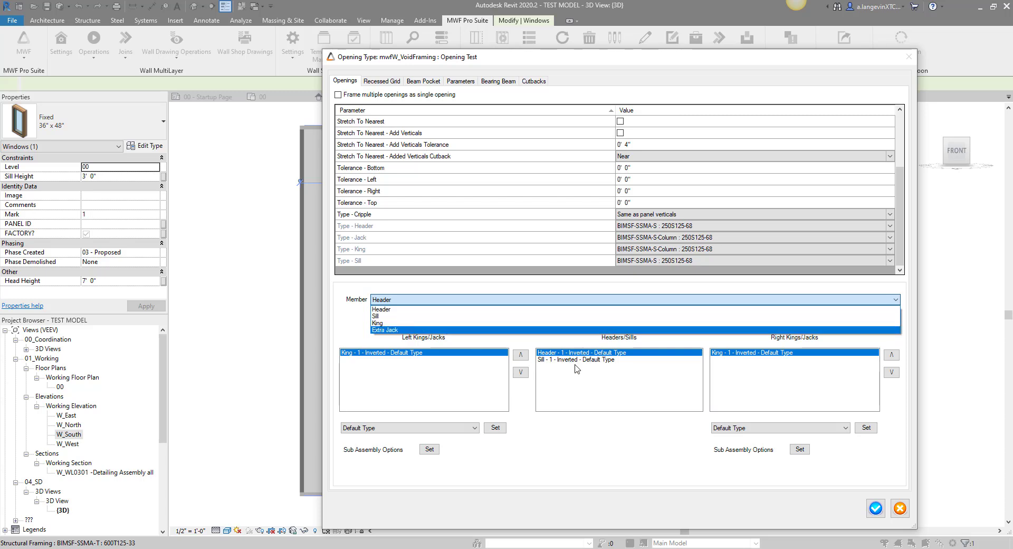
click(401, 323)
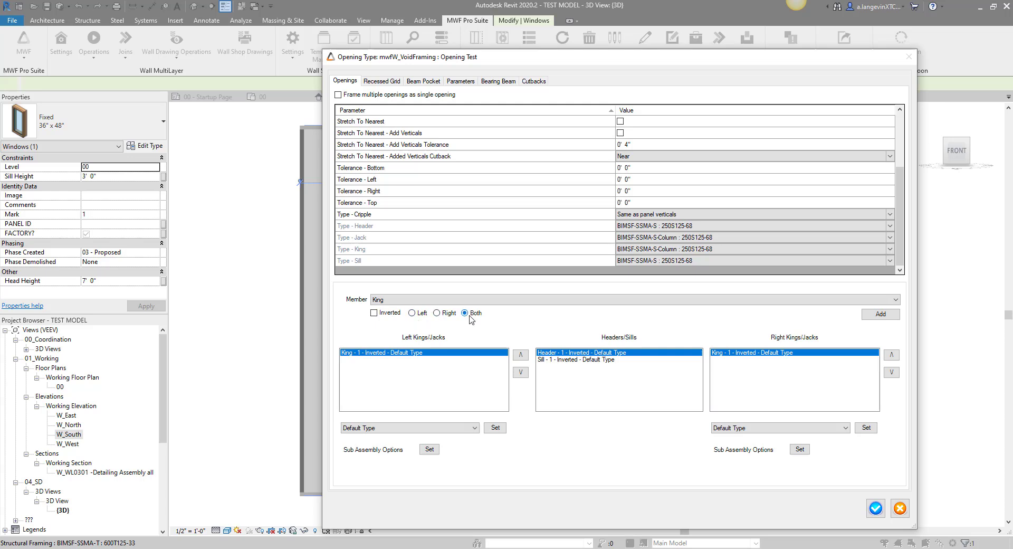
click(880, 314)
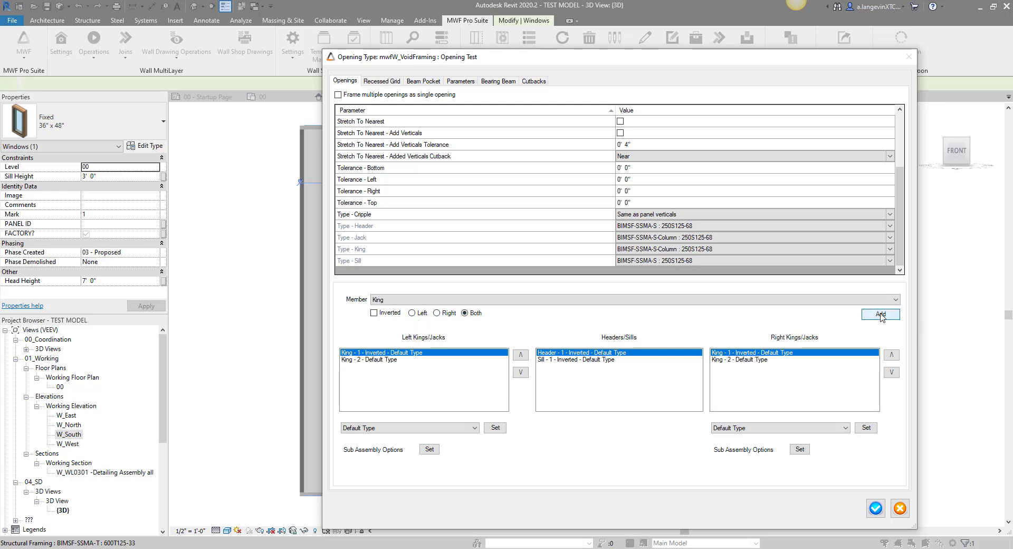
click(748, 359)
click(412, 361)
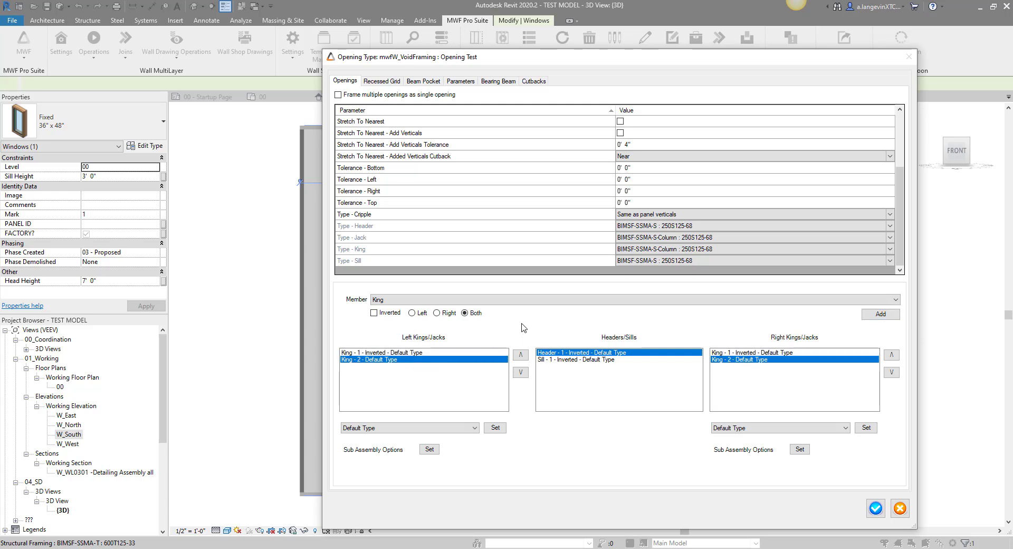
click(466, 352)
click(739, 353)
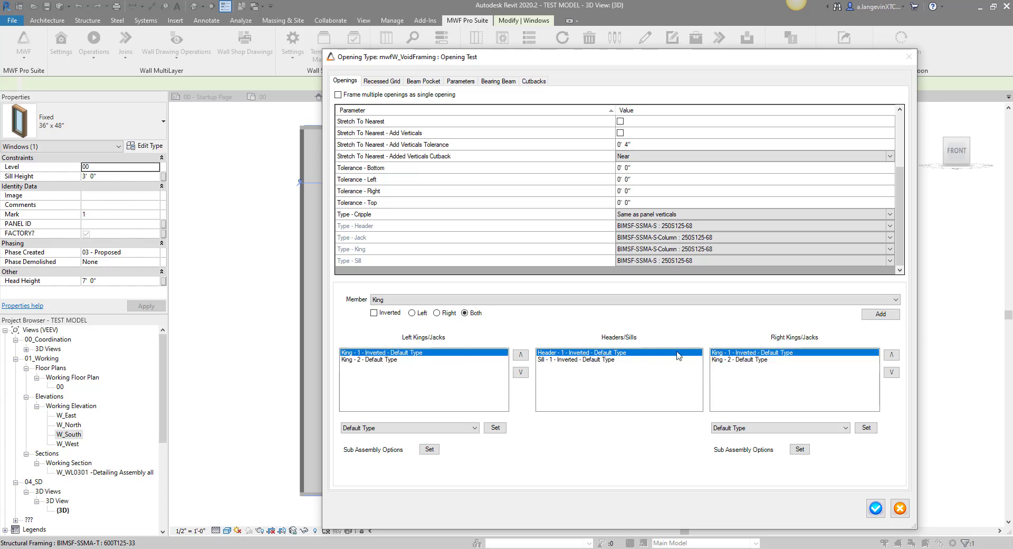
Keep the inverted king first on the left and leave left kings on Default Type.
right_click(431, 355)
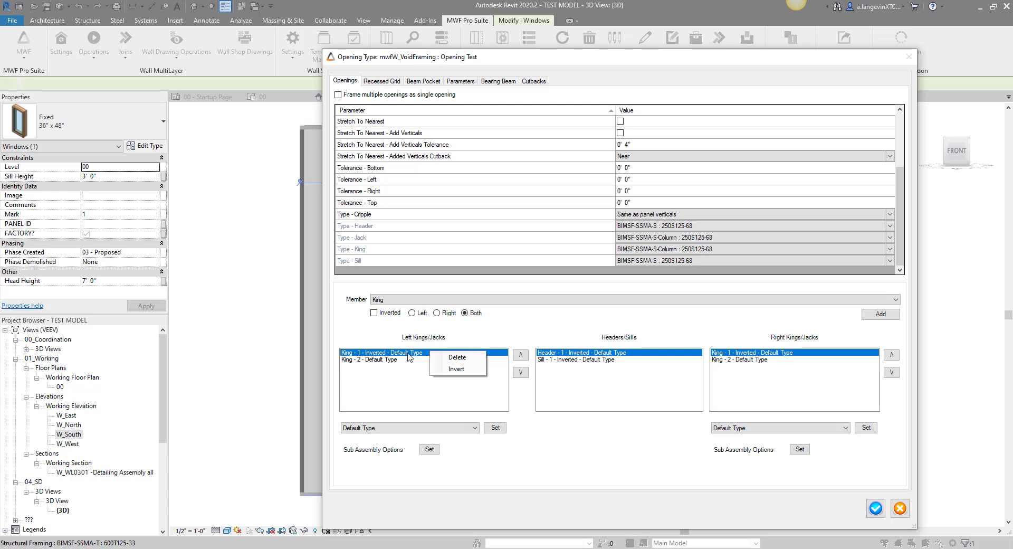
click(456, 359)
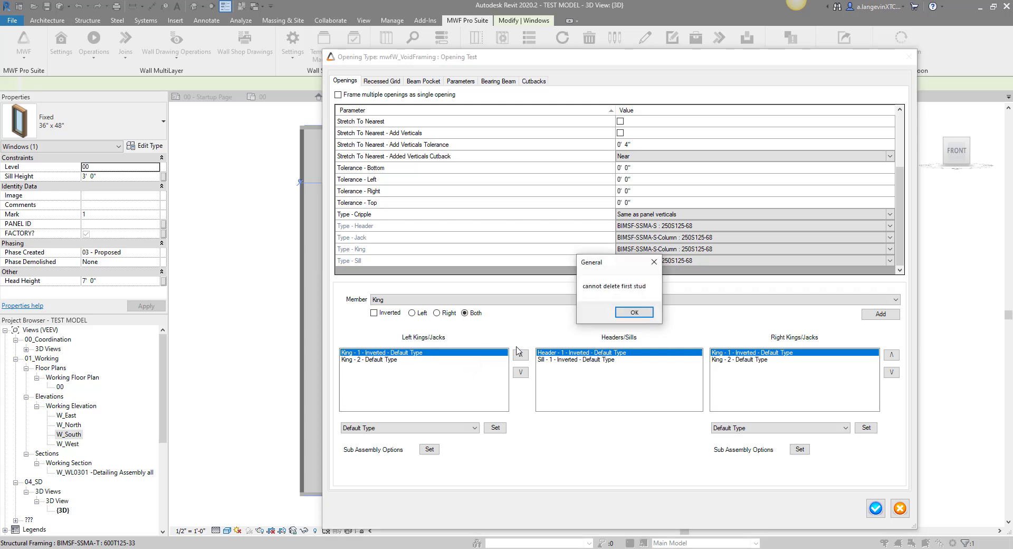
click(634, 312)
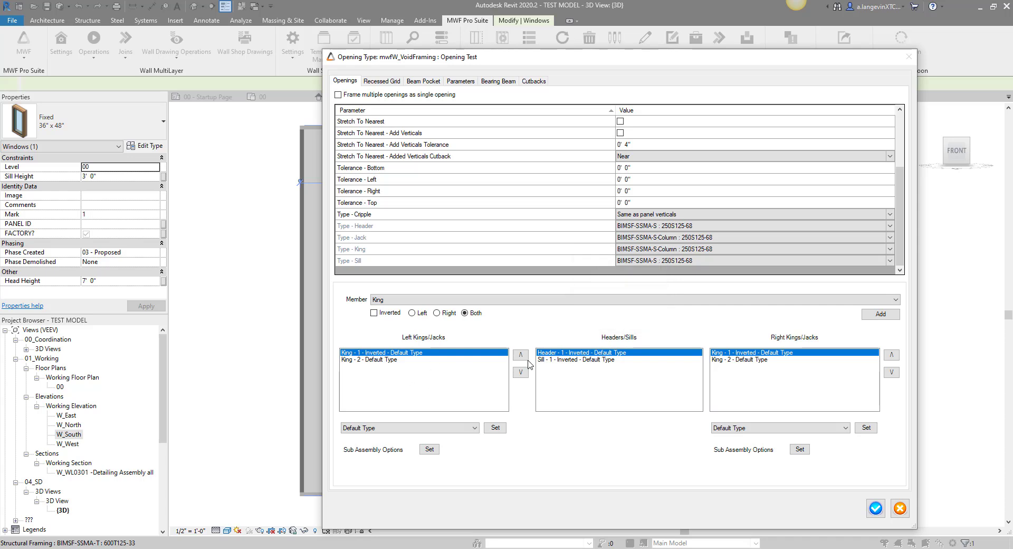
click(416, 360)
click(521, 355)
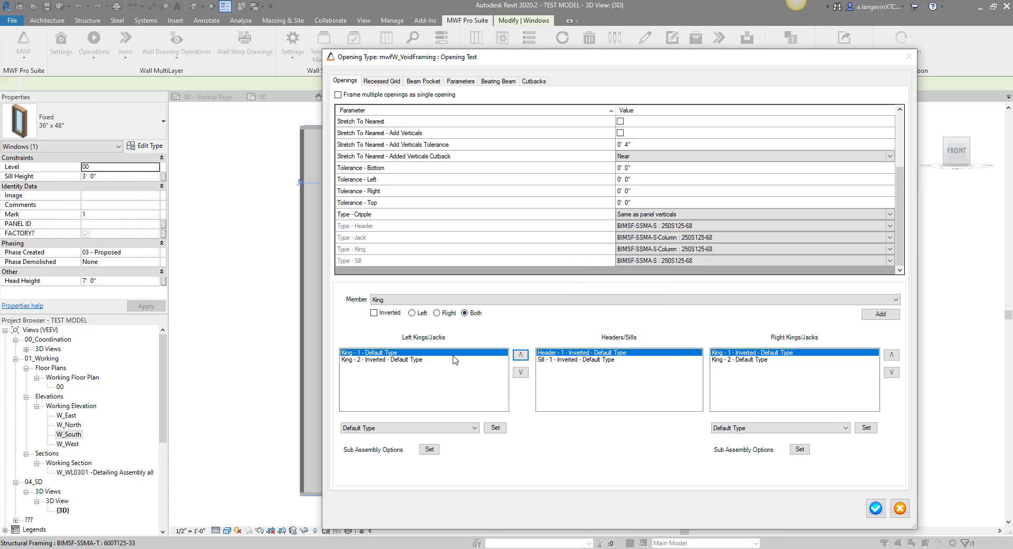
right_click(418, 358)
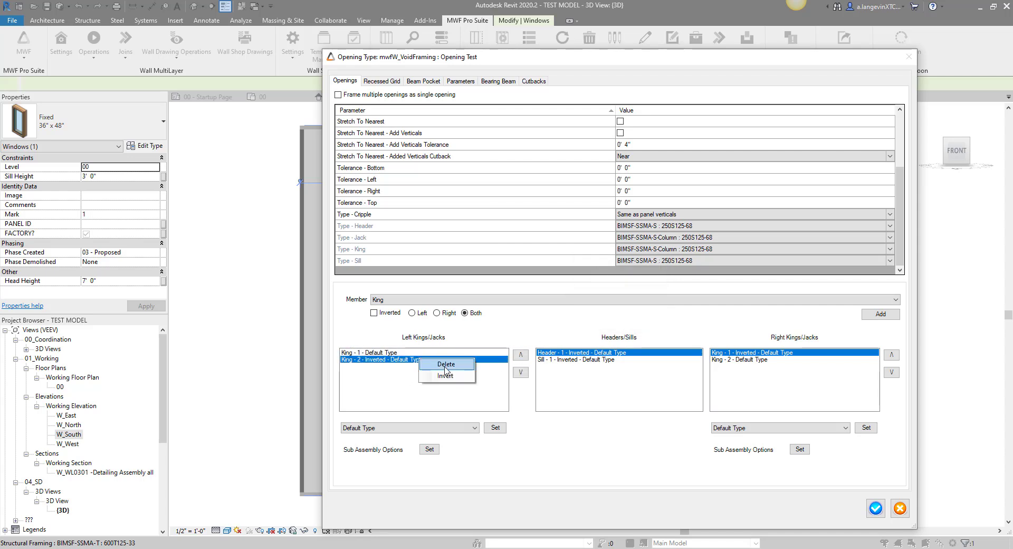
click(395, 371)
click(521, 355)
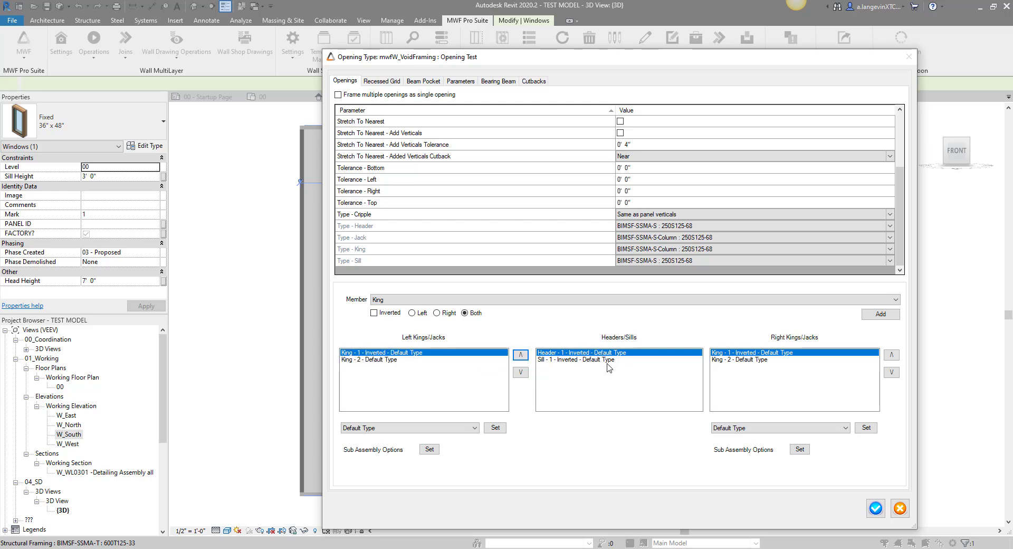
click(468, 428)
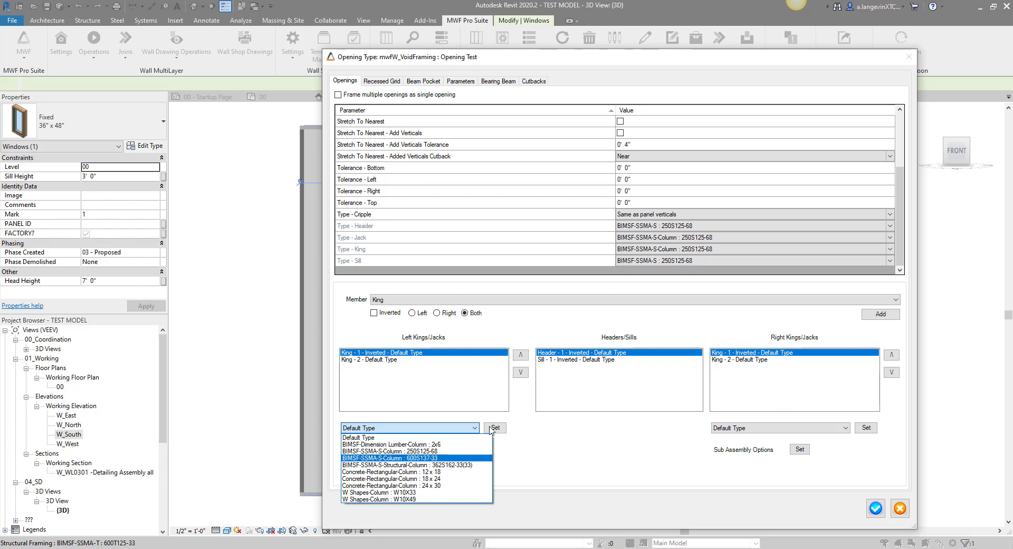
click(464, 430)
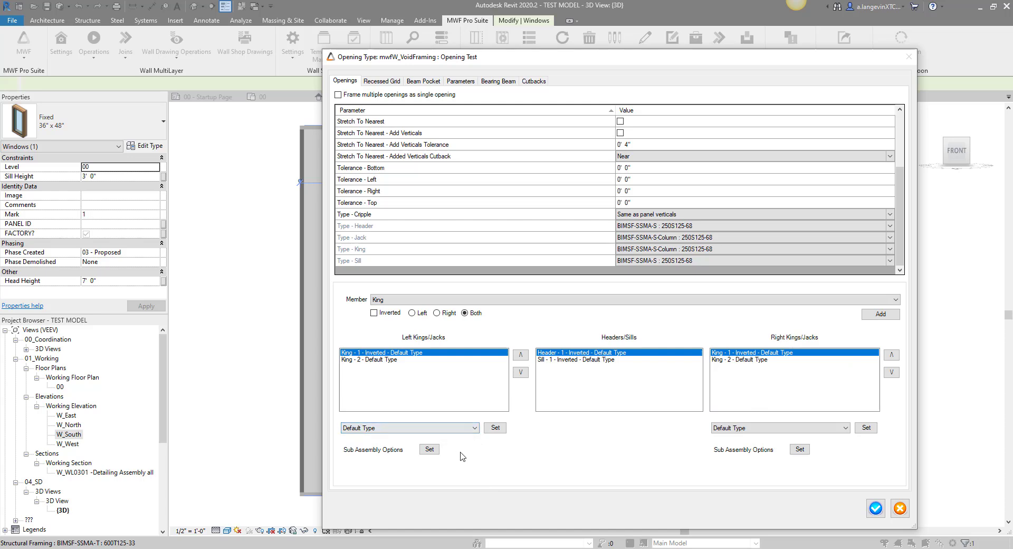
Save the Opening Test settings, close Marker Manager and dismiss the framing warnings.
click(875, 508)
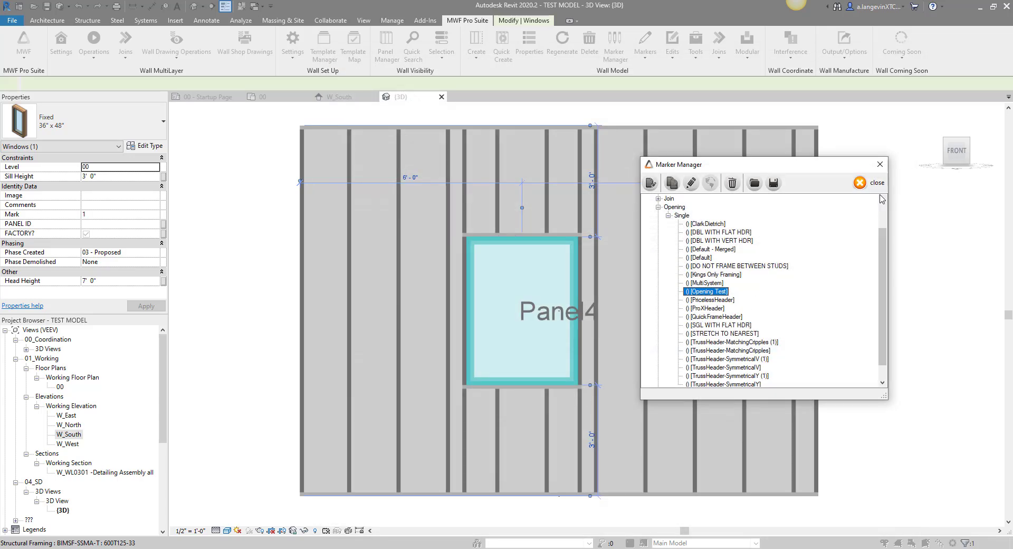
click(860, 182)
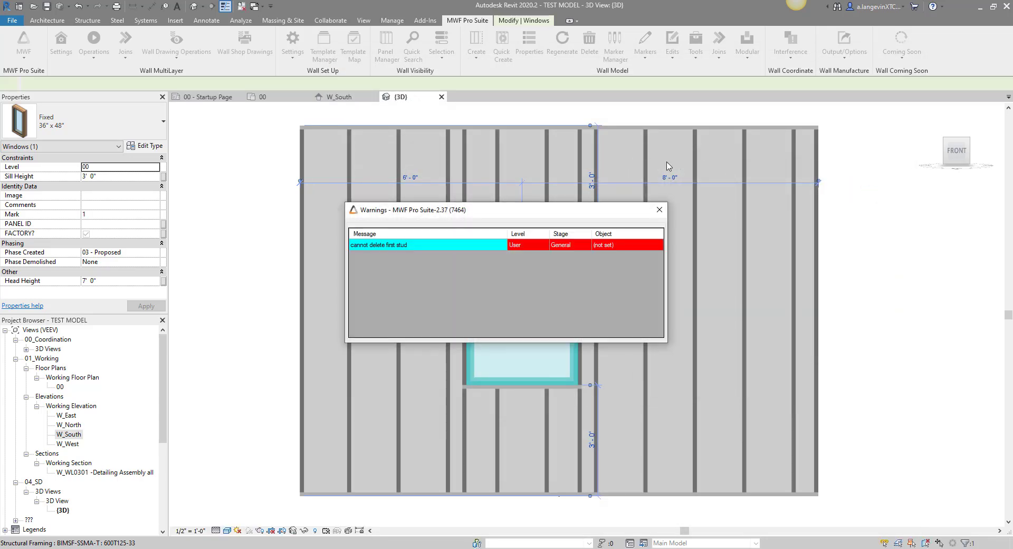
click(659, 209)
Apply the Opening Test framing type to the Panel 4 window.
click(641, 55)
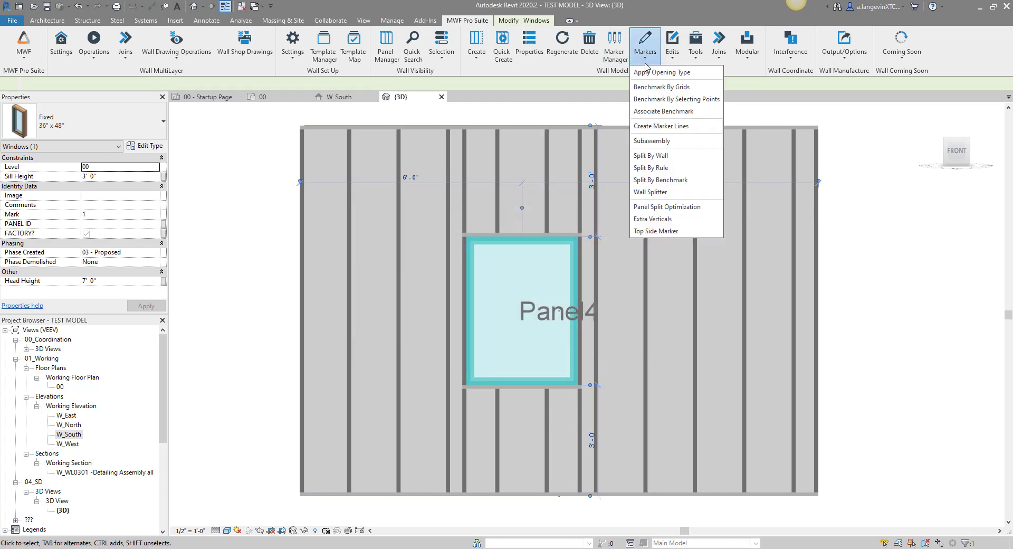
click(701, 208)
click(701, 203)
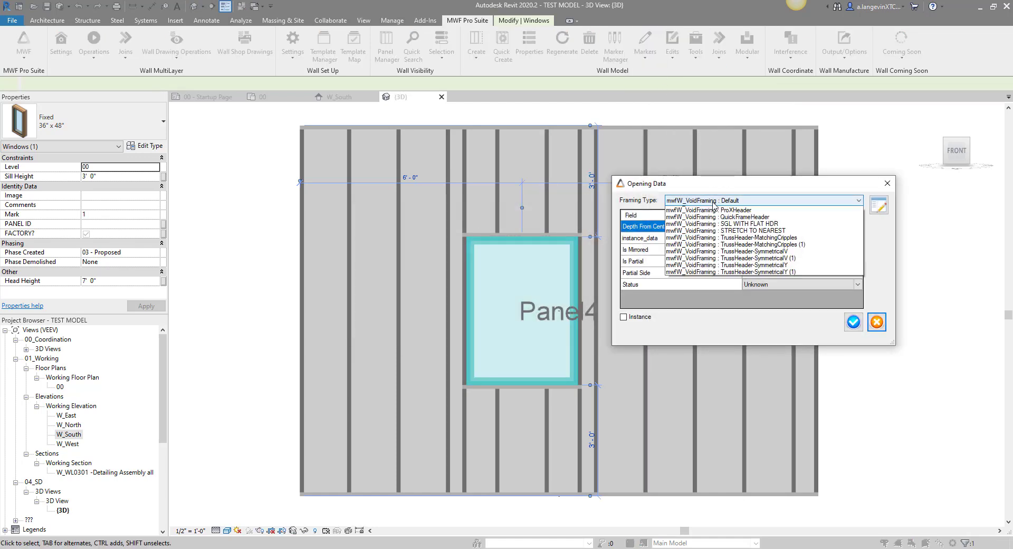
click(737, 272)
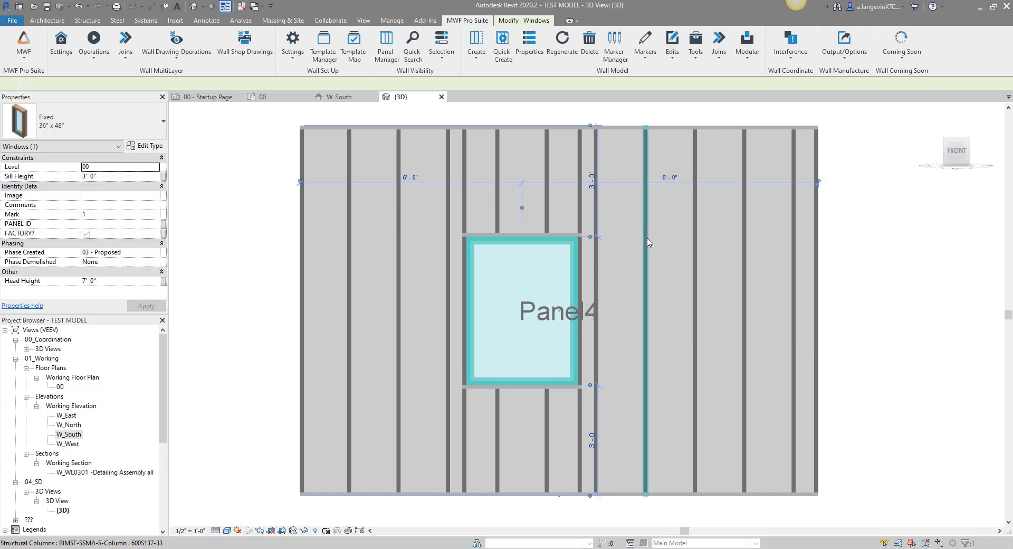
click(645, 245)
Regenerate the wall framing and inspect the new kings and cripple studs around the window.
click(561, 52)
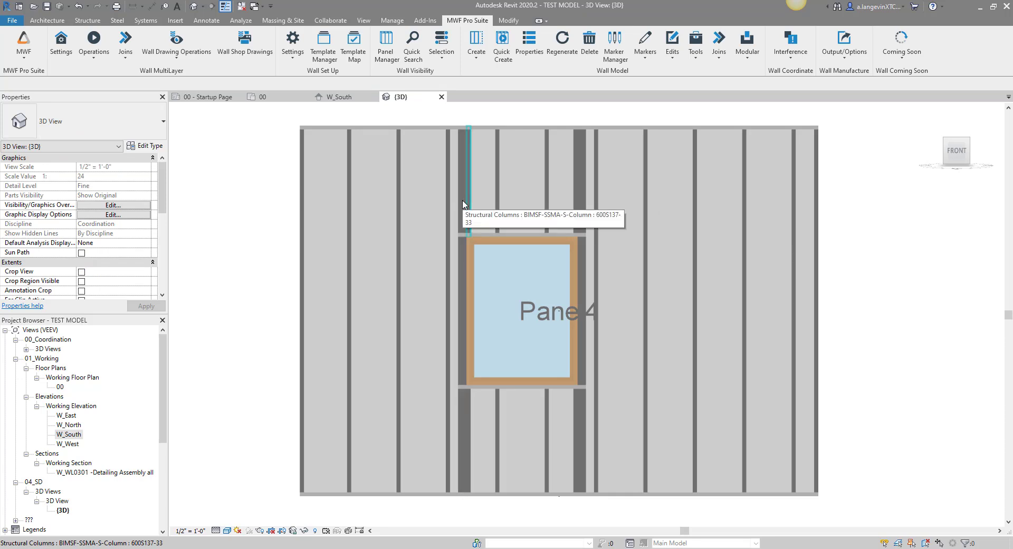
scroll(464, 202, up, 3)
drag(478, 192, 444, 186)
scroll(465, 211, down, 3)
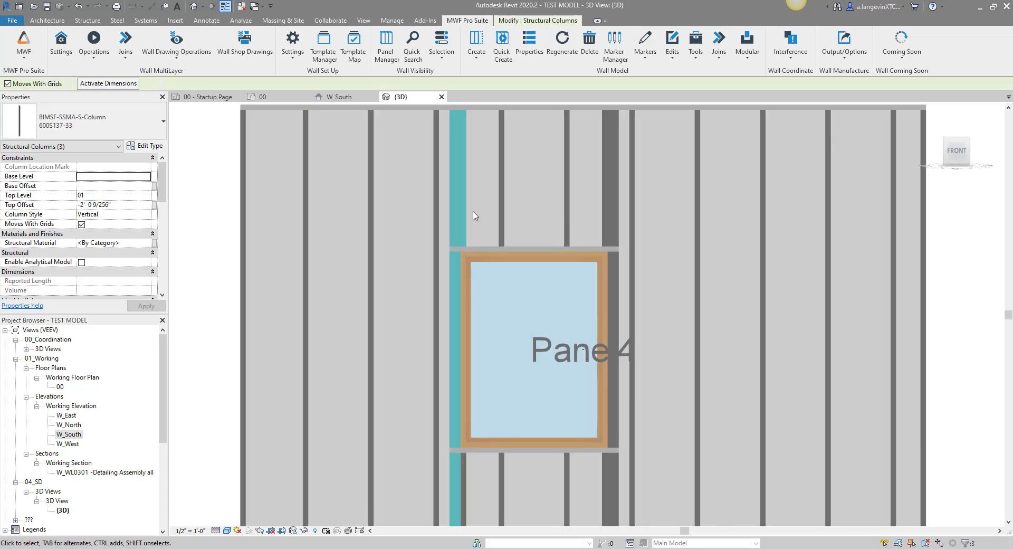
key(Escape)
click(604, 222)
scroll(605, 221, down, 1)
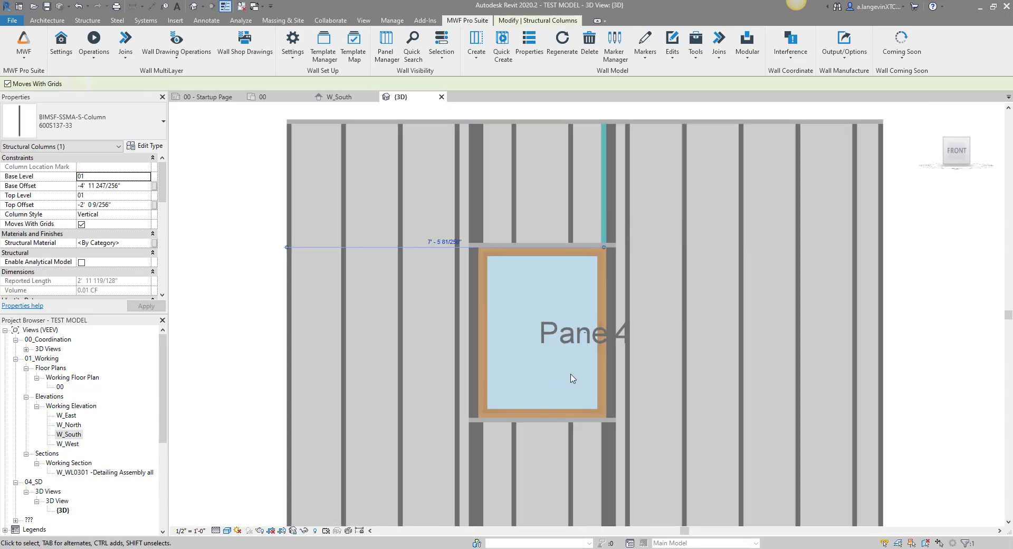
click(481, 451)
click(604, 450)
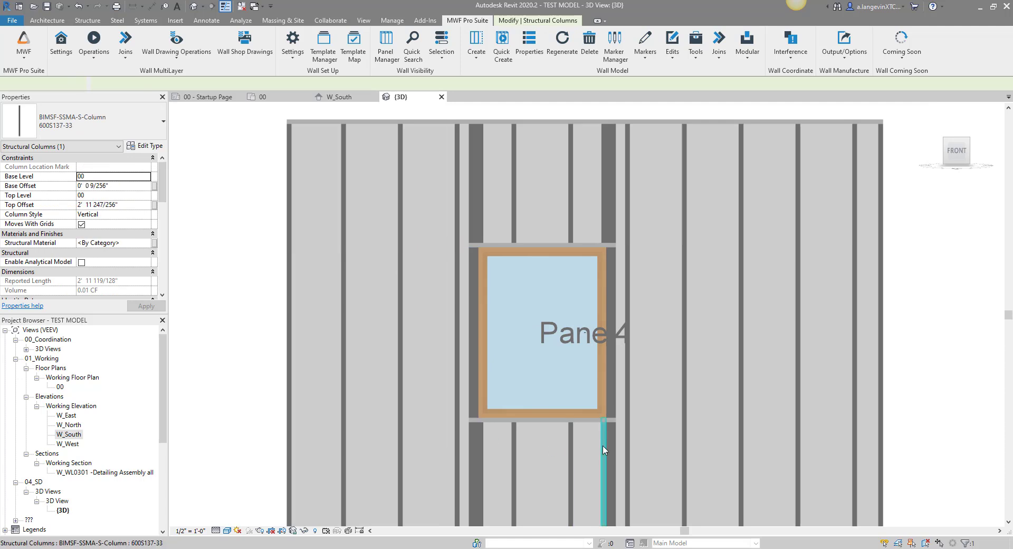
click(903, 258)
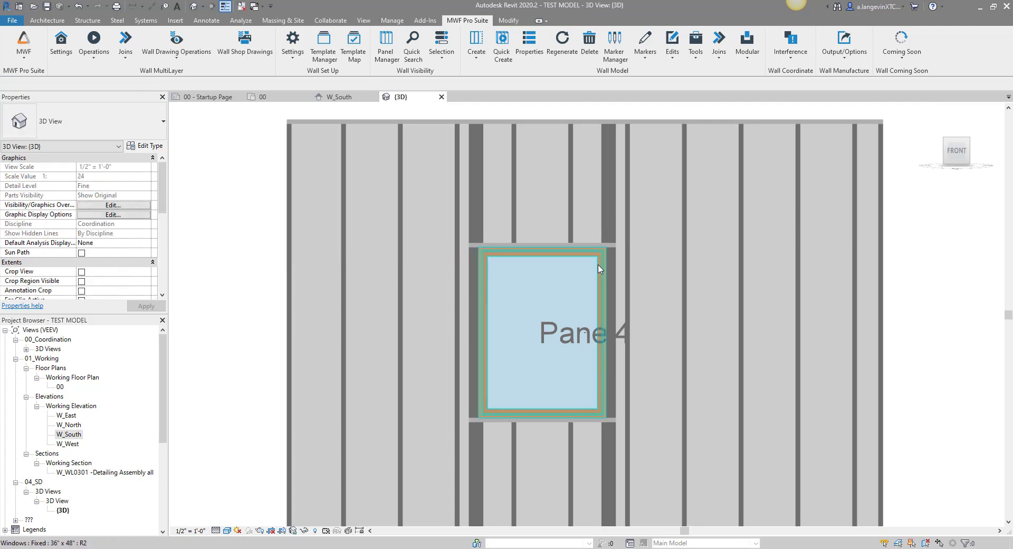
Orbit and zoom the 3D view to see the whole reframed Panel 4 wall.
scroll(598, 270, down, 1)
scroll(506, 176, up, 1)
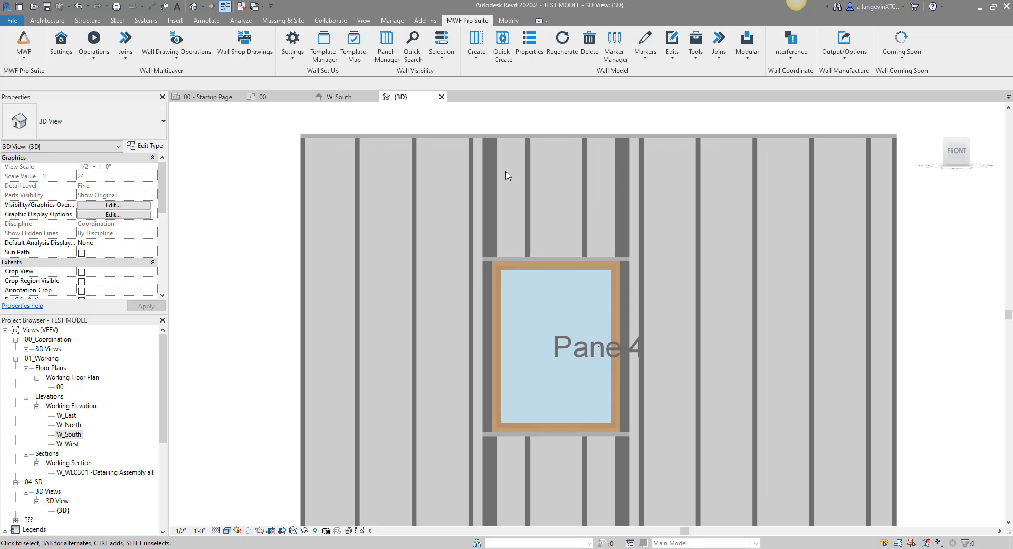
scroll(507, 175, up, 1)
shift+middle_drag(513, 178, 487, 252)
scroll(481, 169, up, 1)
scroll(479, 255, up, 1)
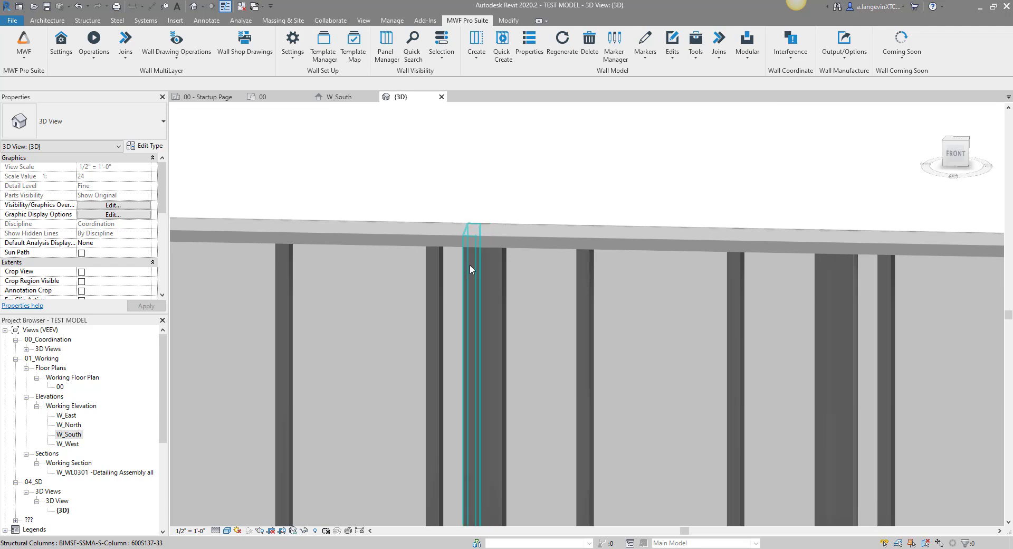
scroll(554, 269, down, 4)
middle_drag(554, 269, 603, 169)
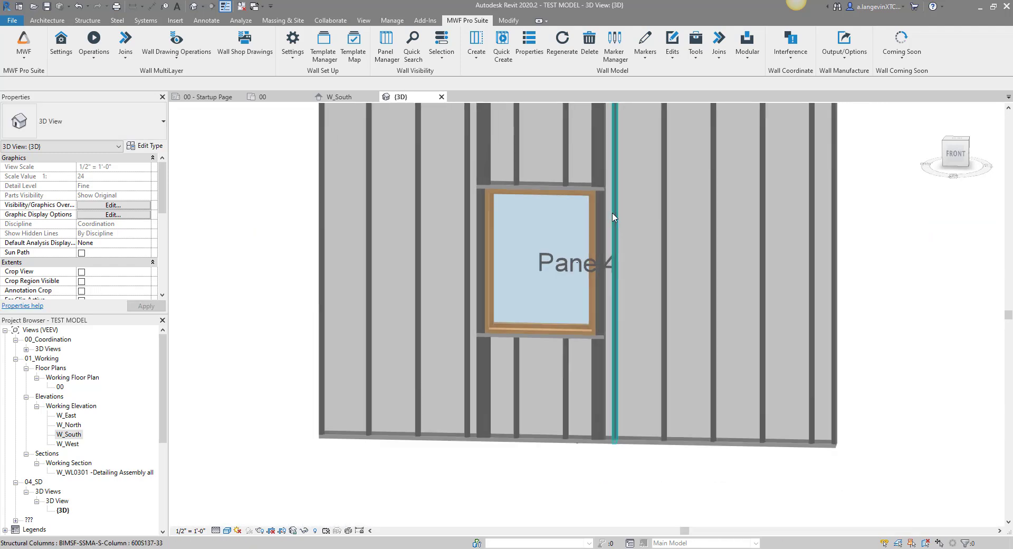
scroll(633, 222, down, 2)
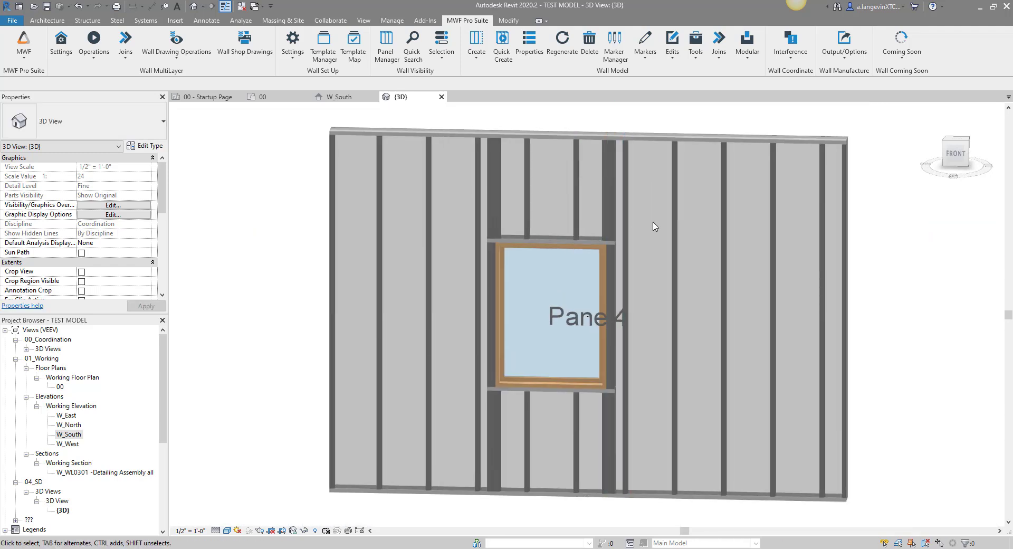